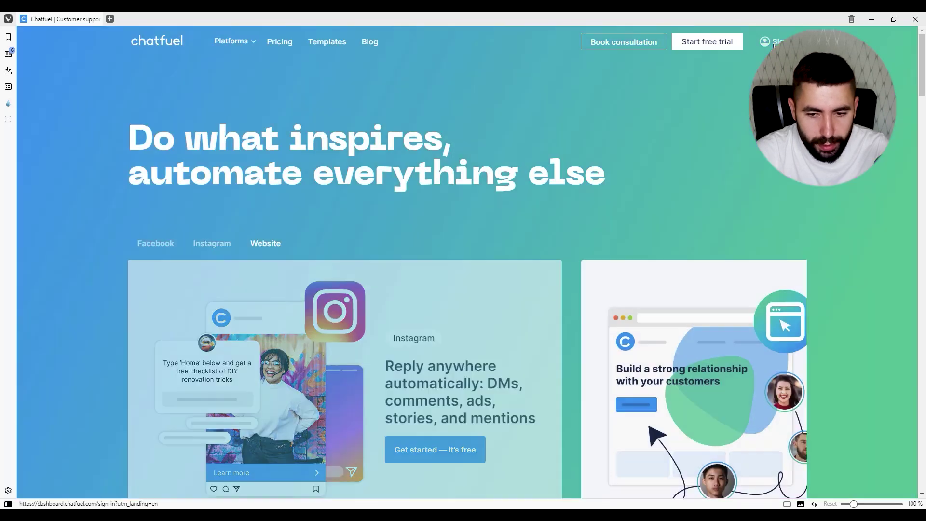
- Sign in to Chatfuel with a Facebook account and approve its access
click(773, 42)
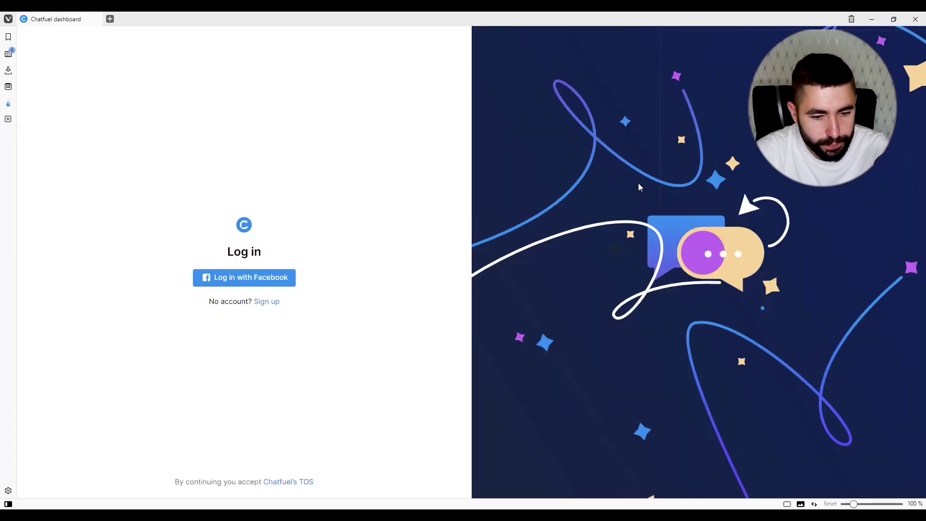
click(283, 279)
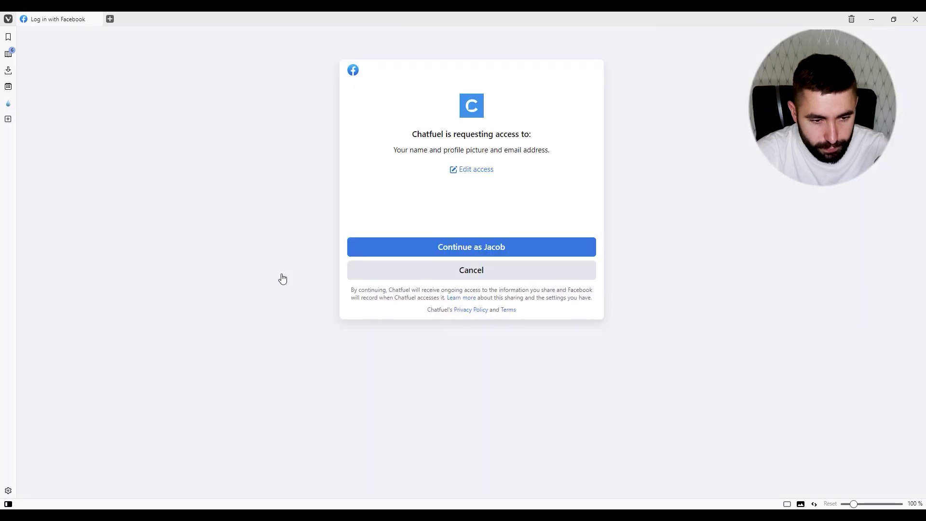
click(461, 248)
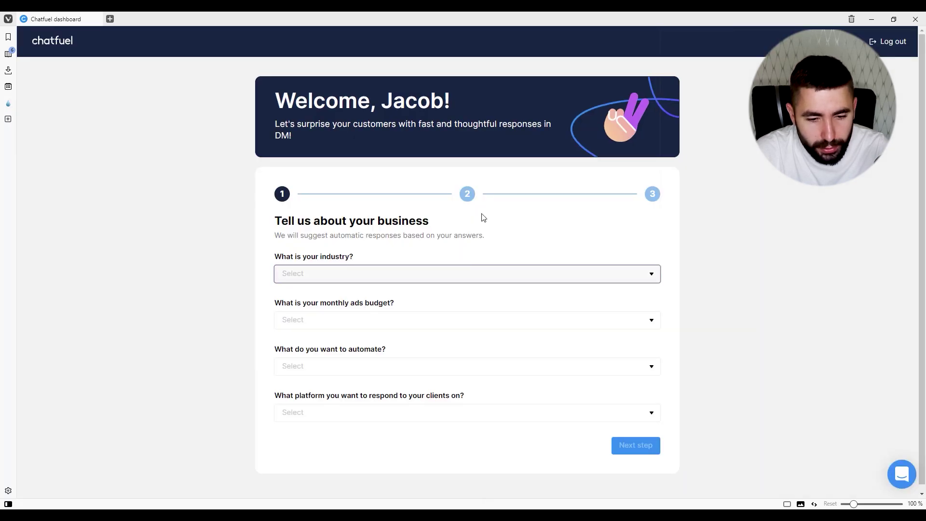
- Answer the business questionnaire: Health & Beauty services, I don't run ads, Answering frequent questions, Facebook
click(484, 279)
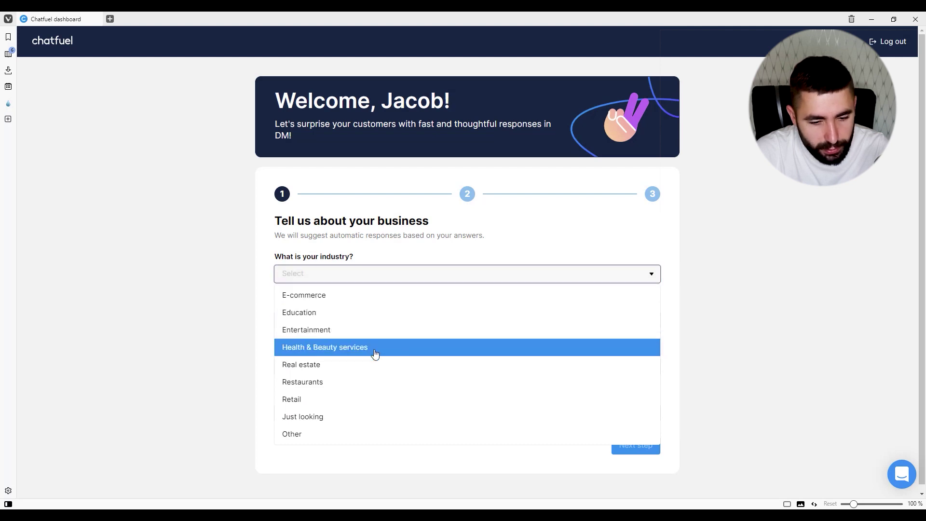
click(349, 348)
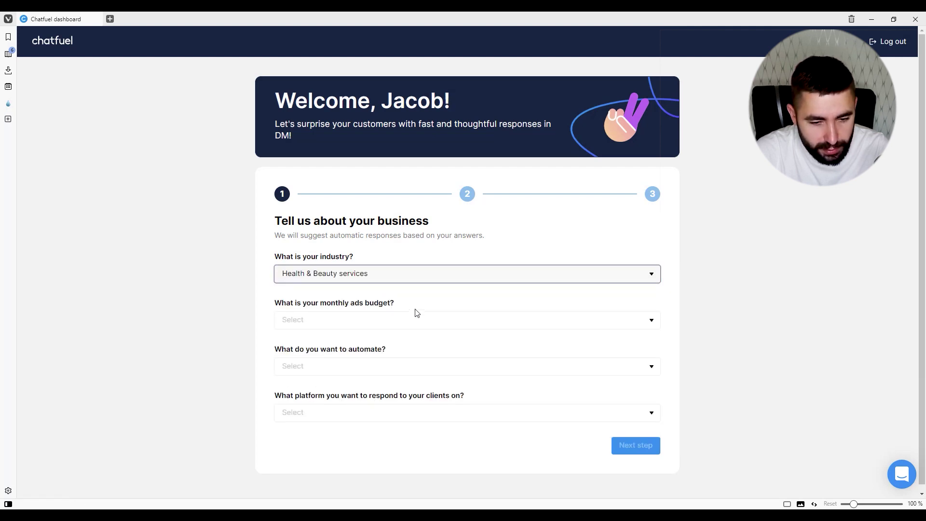
click(397, 324)
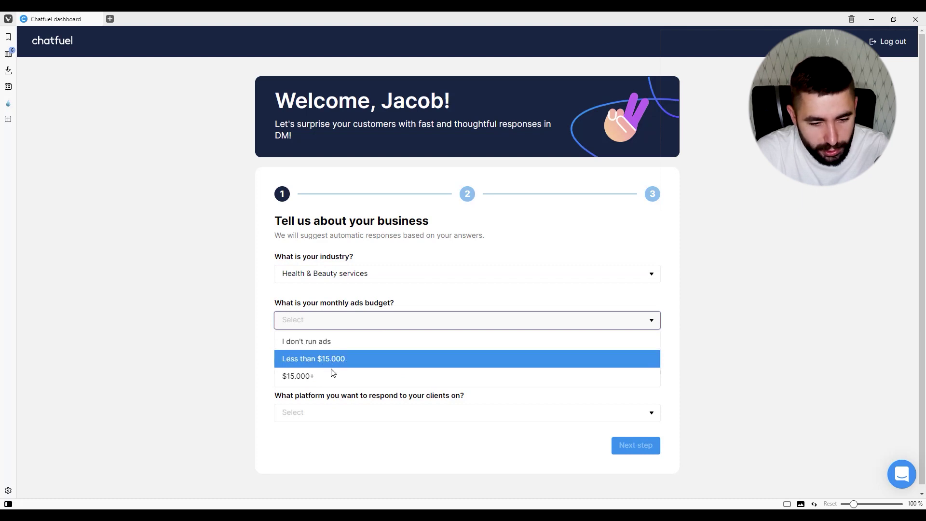
click(322, 345)
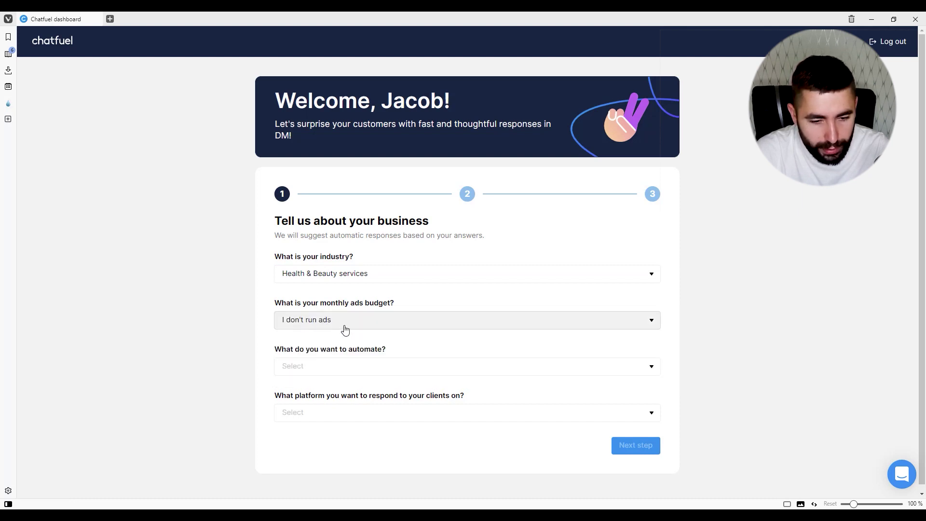
click(371, 375)
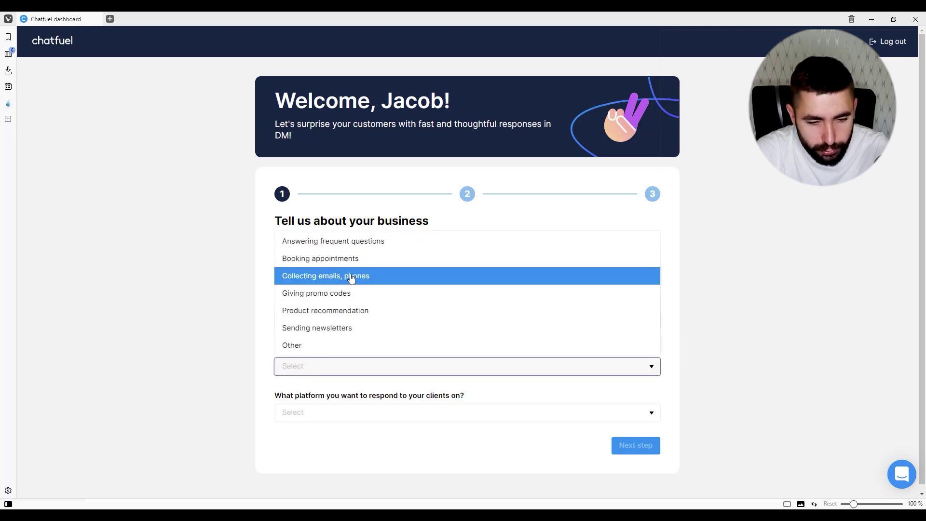
click(350, 248)
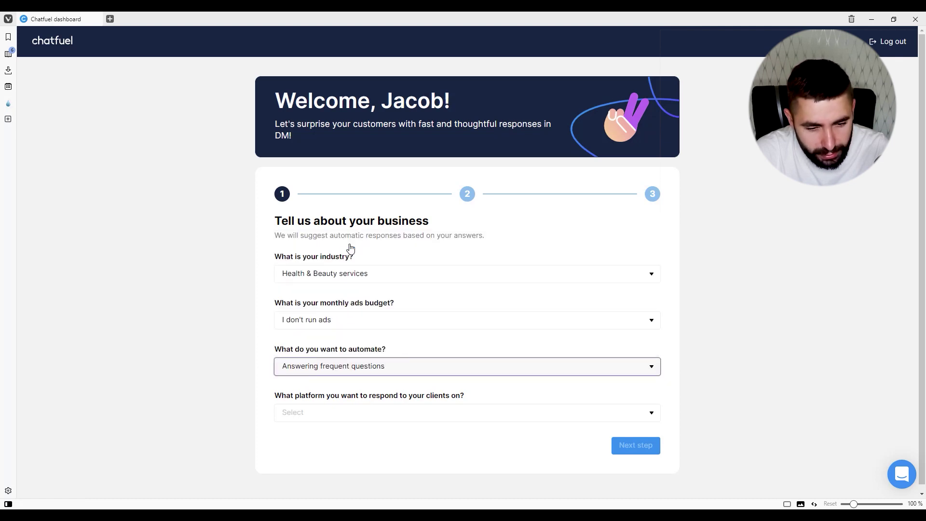
click(414, 413)
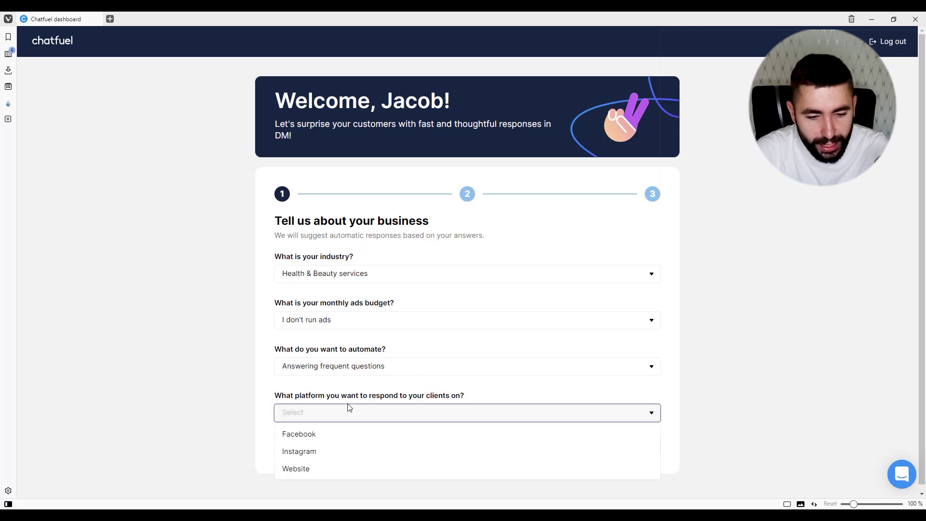
click(317, 438)
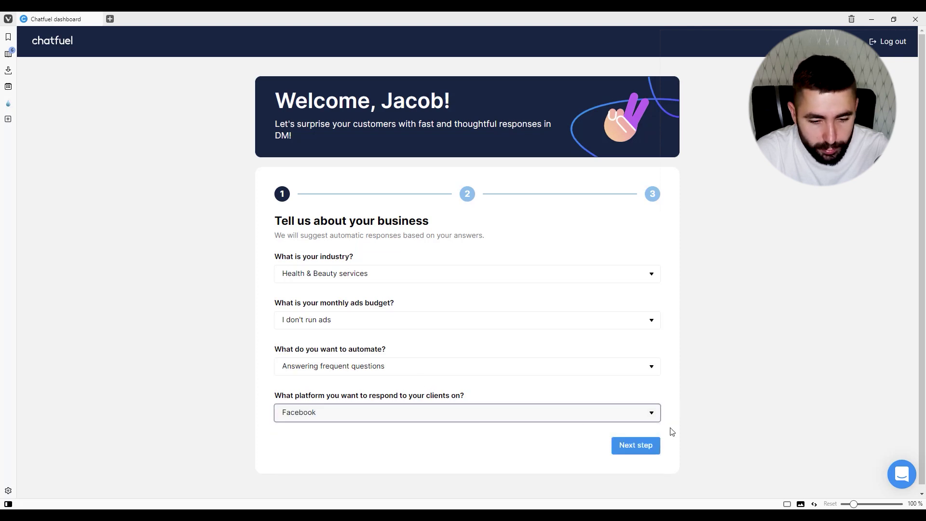
click(642, 449)
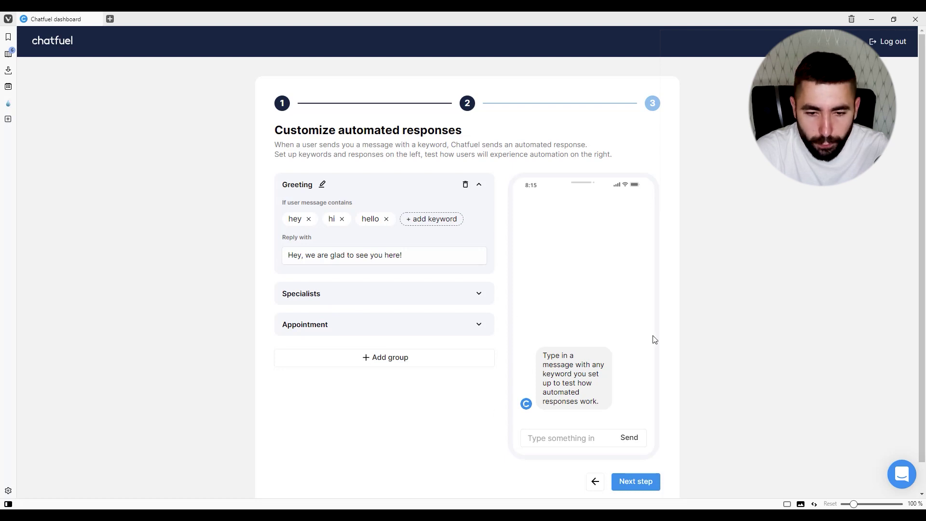
- Accept the default automated responses and begin connecting a Facebook Page
click(656, 484)
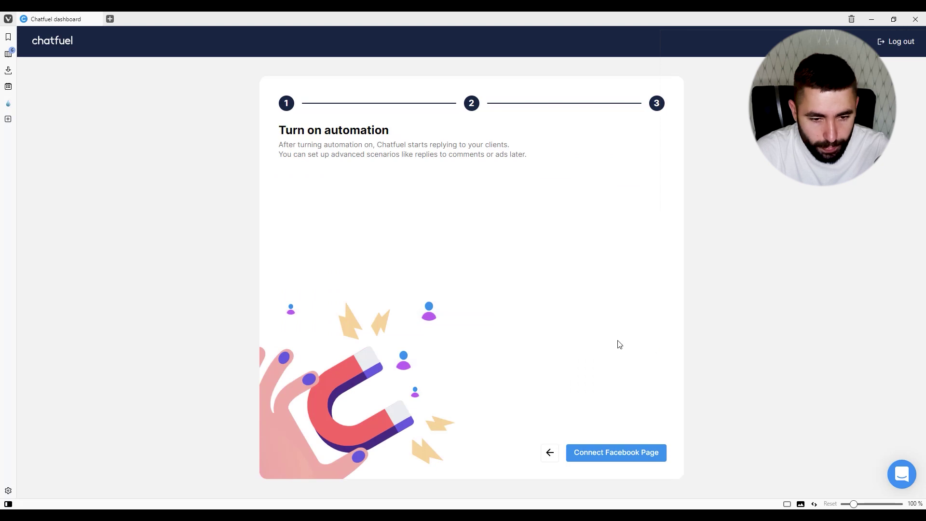
click(623, 459)
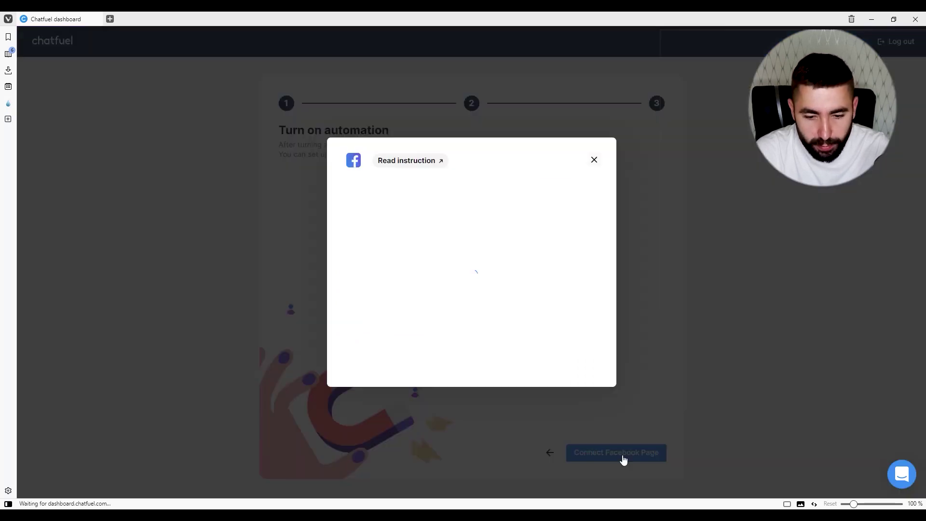
- Grant the Facebook permissions and connect the Flority page to the bot
click(551, 277)
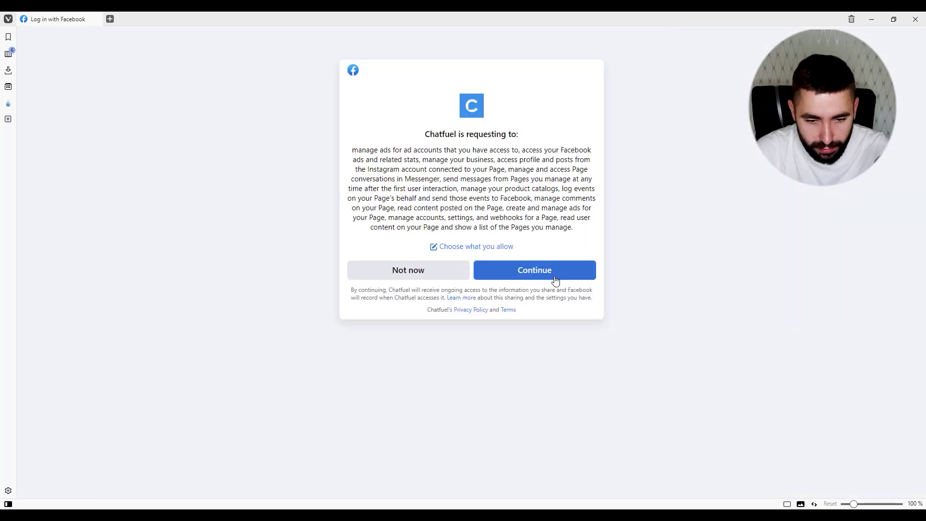
click(553, 274)
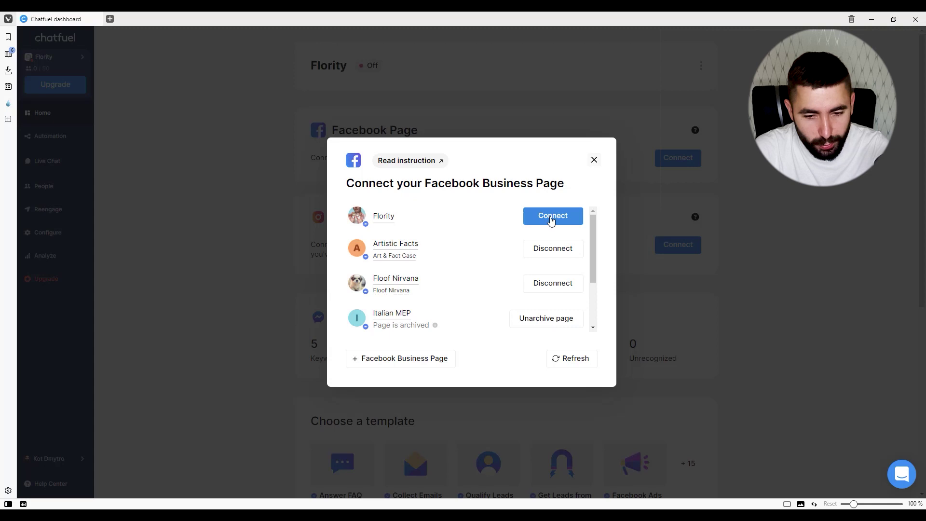
click(551, 221)
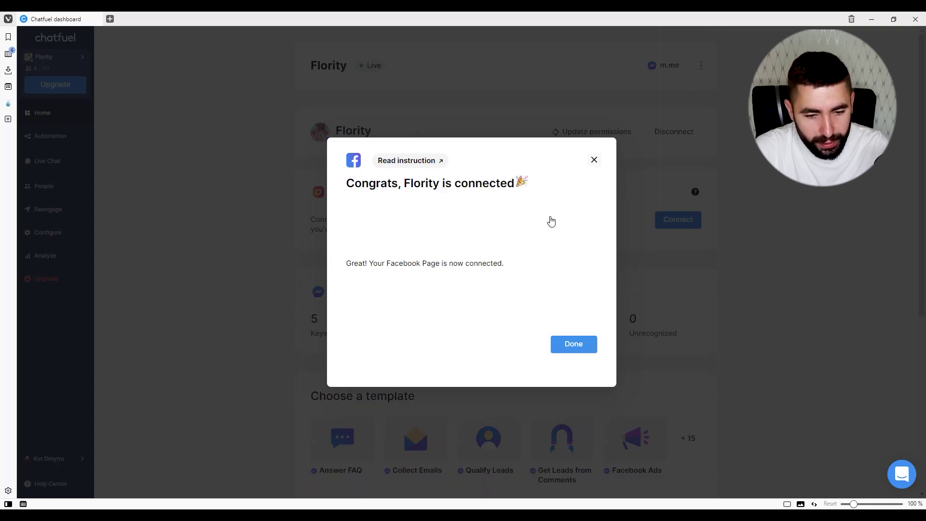
click(574, 345)
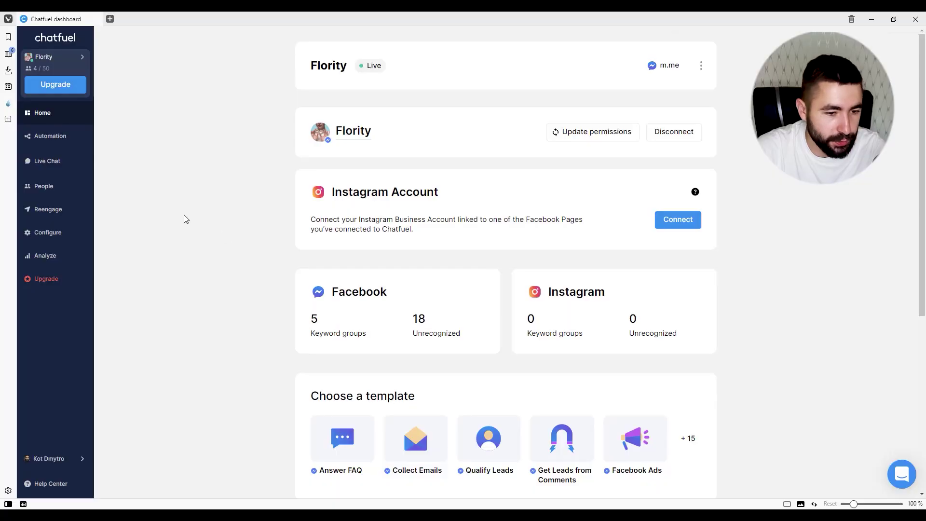
- Open the Automation flows editor and browse the add-block categories before closing them
click(52, 138)
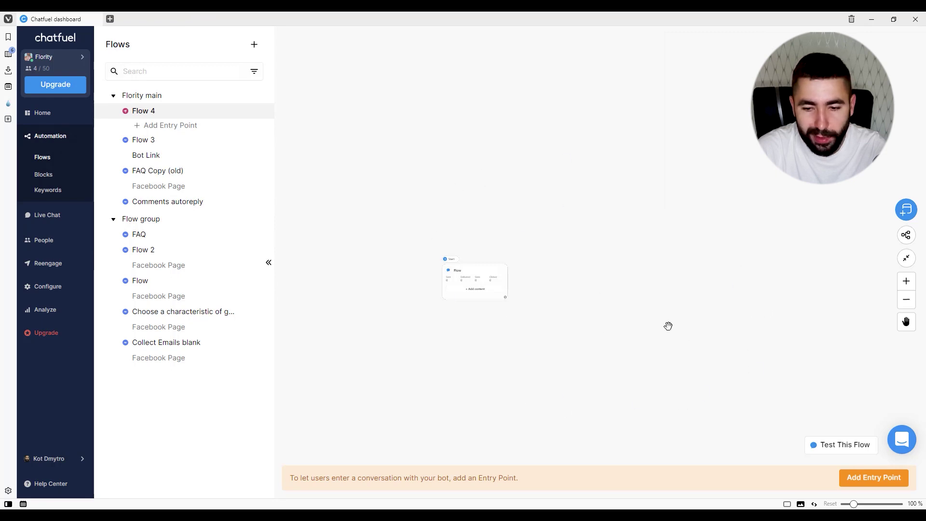
click(906, 209)
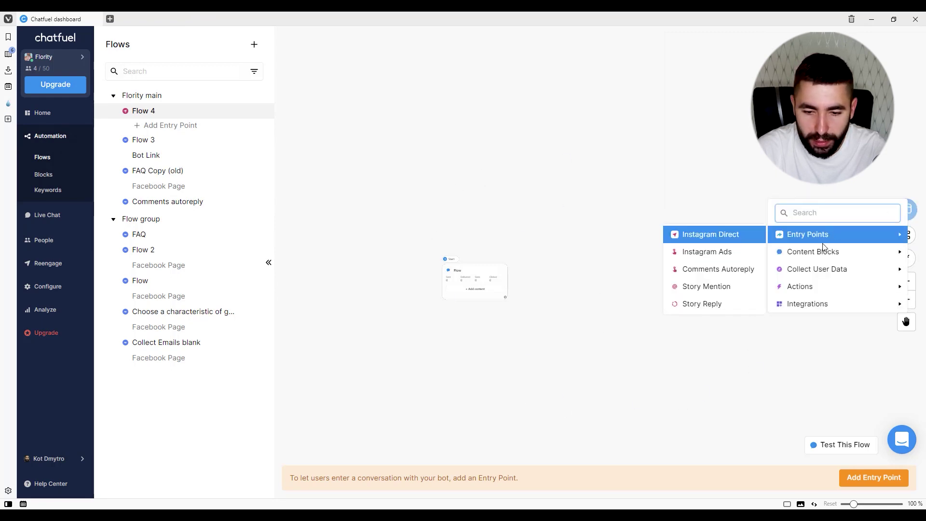
mouse_move(813, 252)
mouse_move(799, 273)
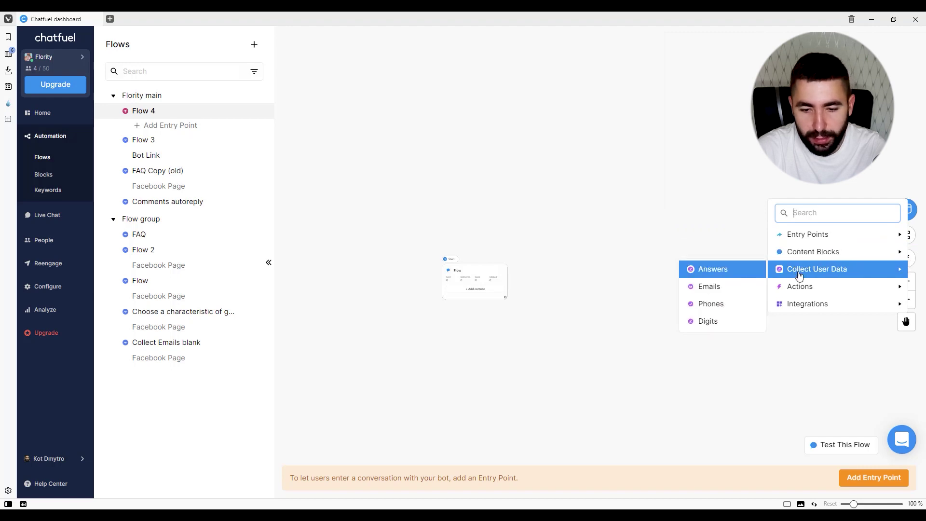
mouse_move(815, 313)
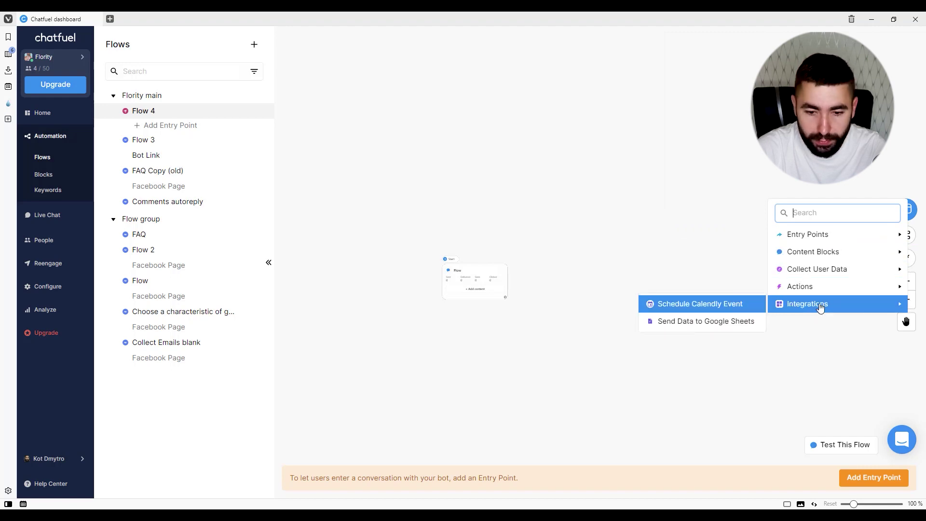
click(676, 220)
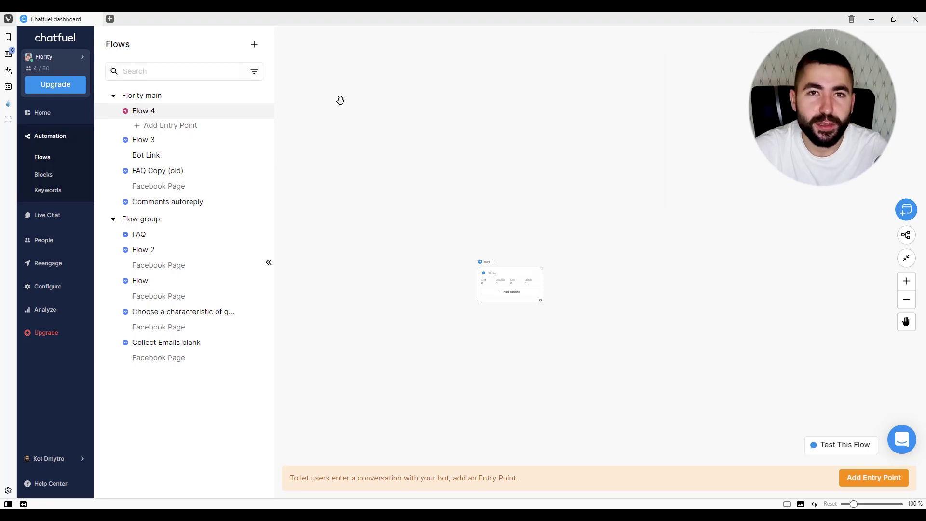
- Add a new Messenger flow with a Facebook Page entry point placed beside the Flow card
click(254, 44)
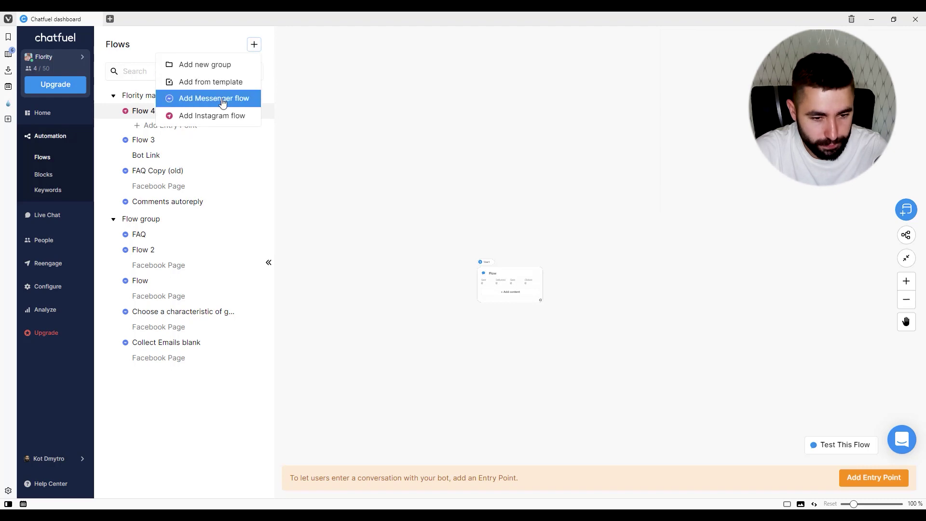
click(207, 101)
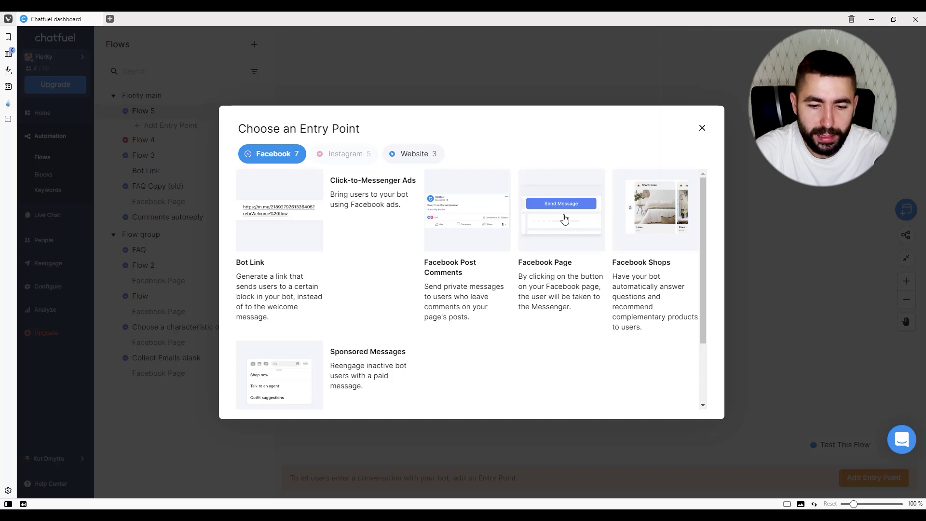
click(566, 232)
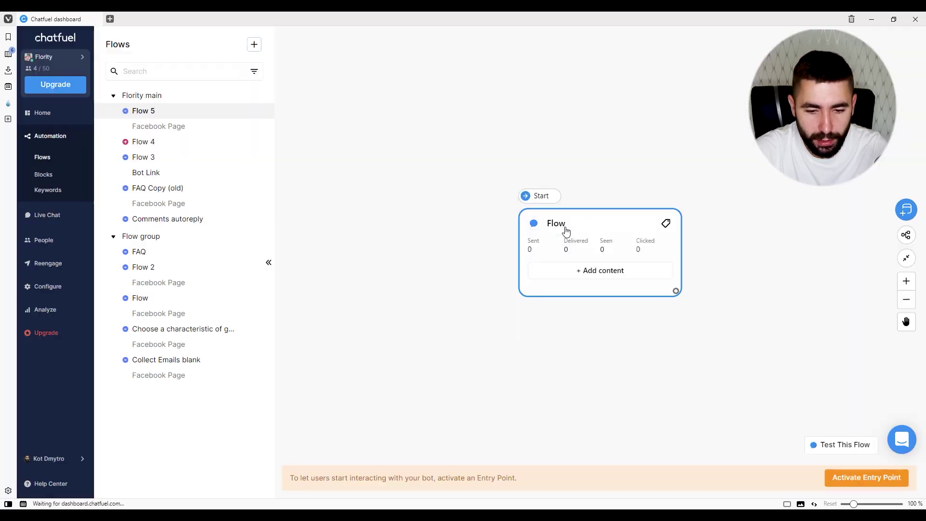
drag(584, 194, 403, 99)
click(269, 262)
scroll(478, 319, up, 2)
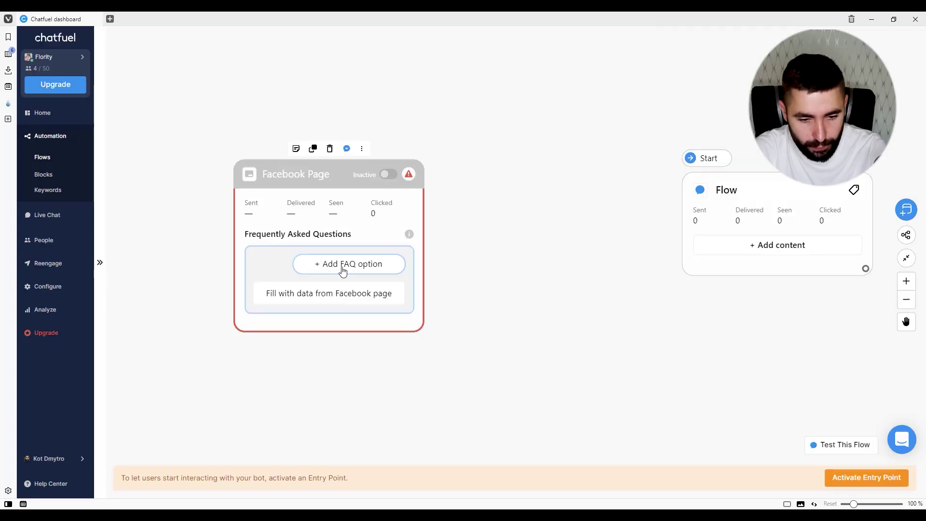
- List FAQ options 'Making an order', 'Delivery status' and 'Contacts' on the Facebook Page entry
click(343, 271)
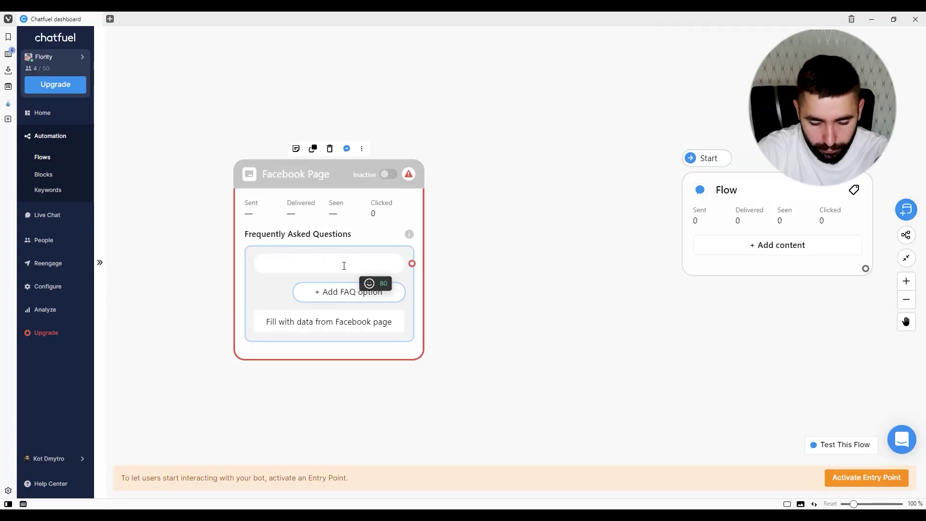
text(Making )
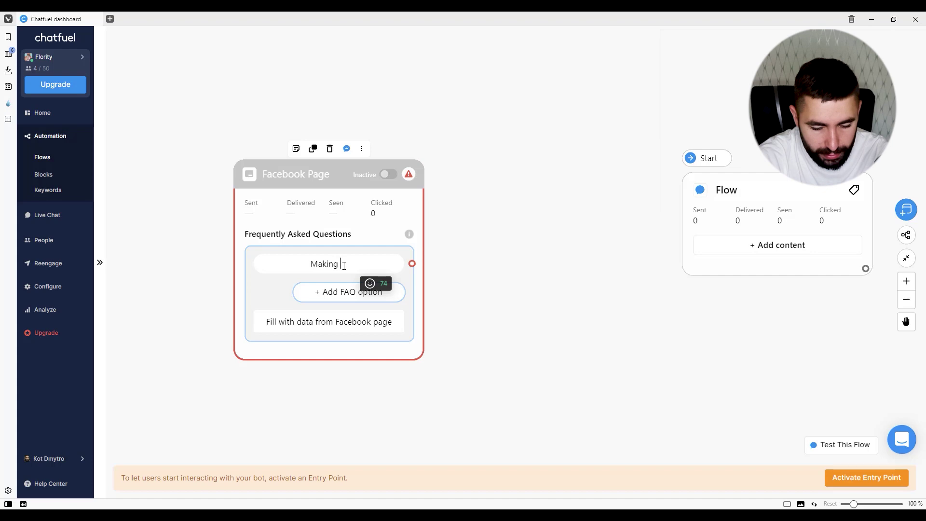
text(an order)
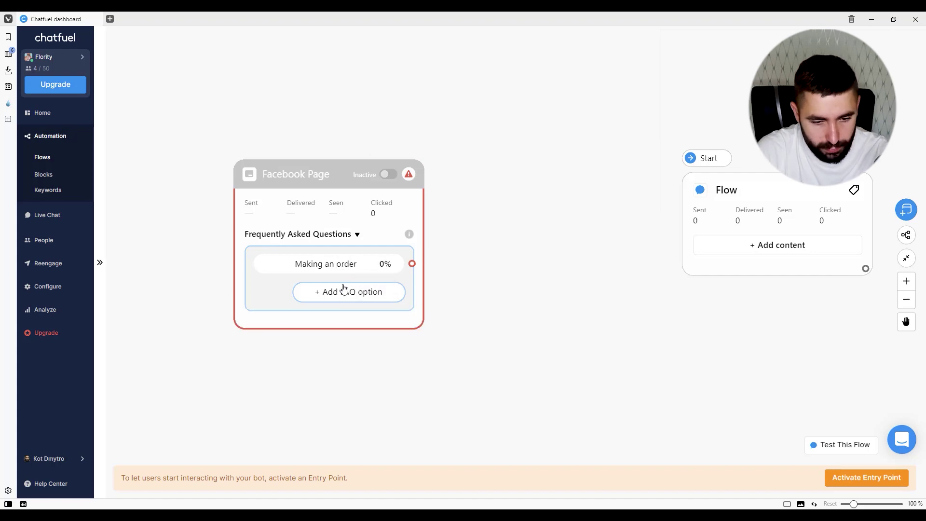
click(341, 290)
text(Delive)
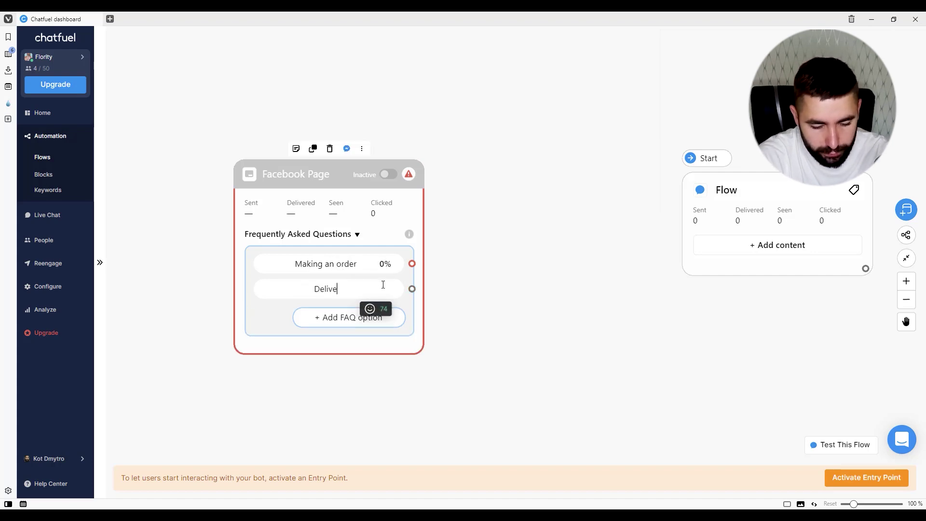
text(ry status)
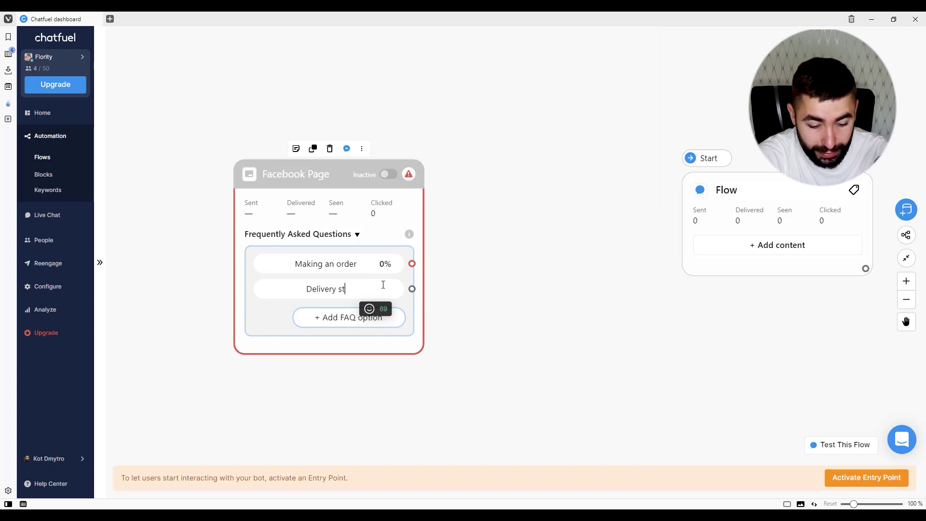
click(341, 317)
text(Contacts)
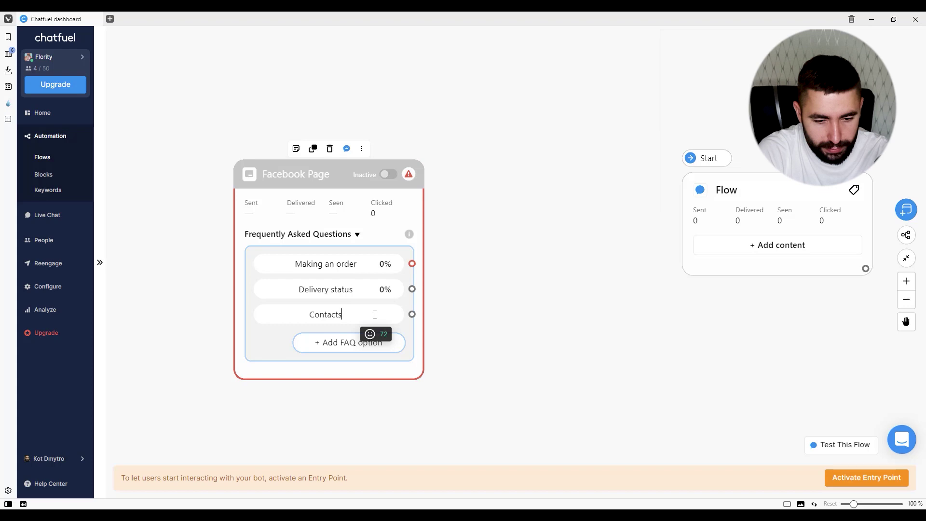
click(561, 302)
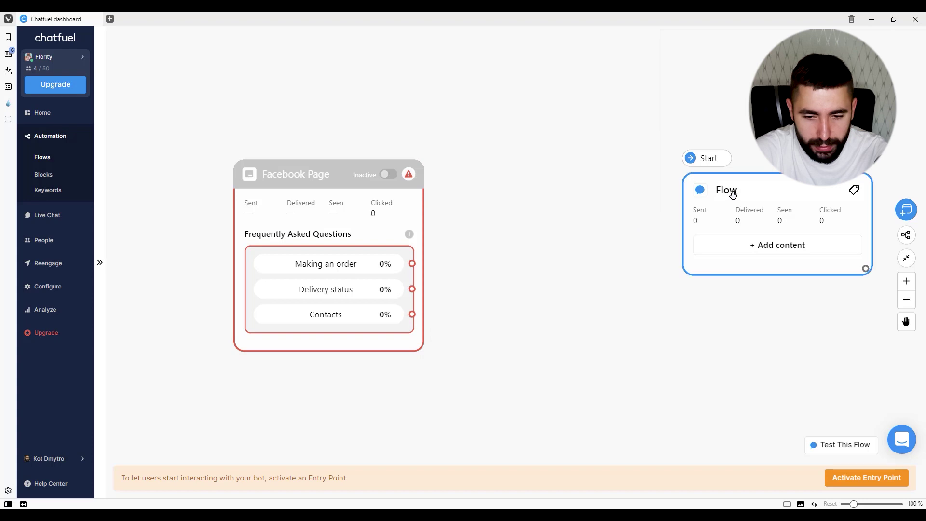
- Link Making an order to the Flow block and Delivery status to a new Text + Buttons block
drag(728, 193, 604, 198)
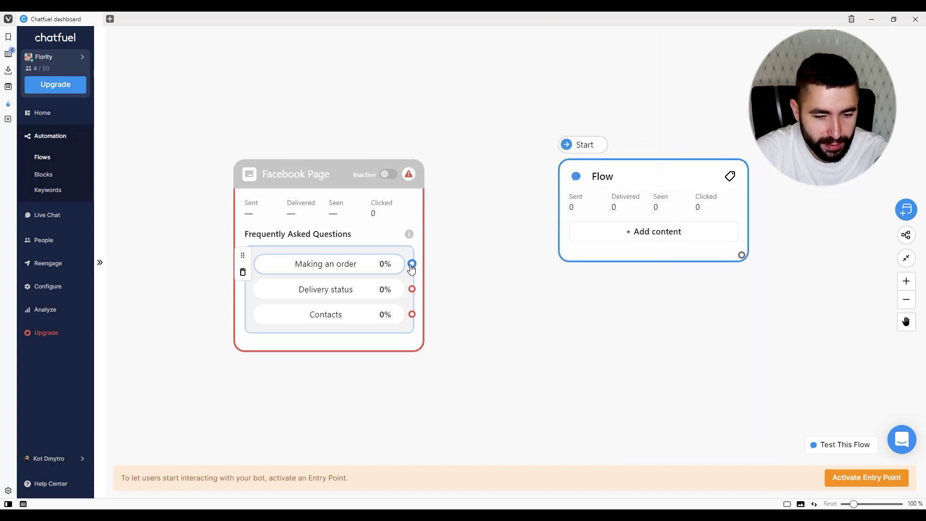
drag(412, 264, 564, 195)
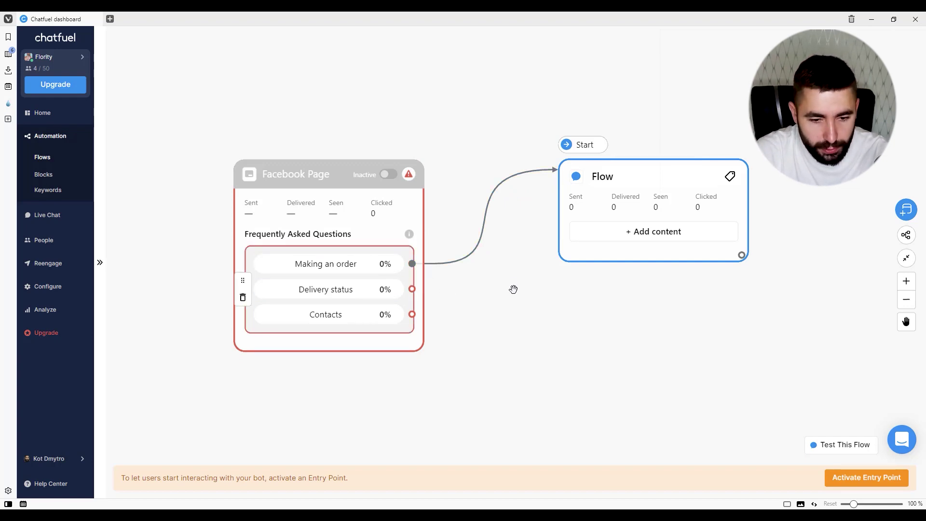
drag(413, 289, 589, 332)
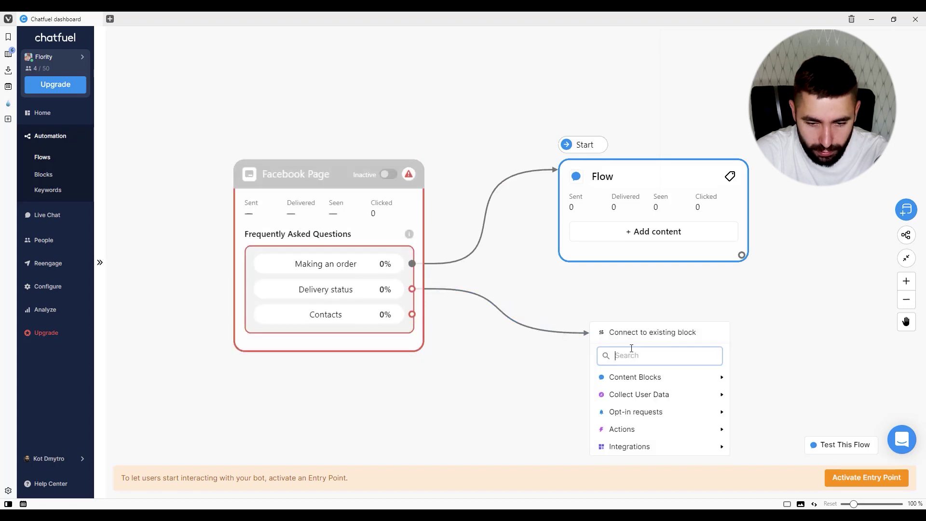
mouse_move(645, 376)
click(742, 378)
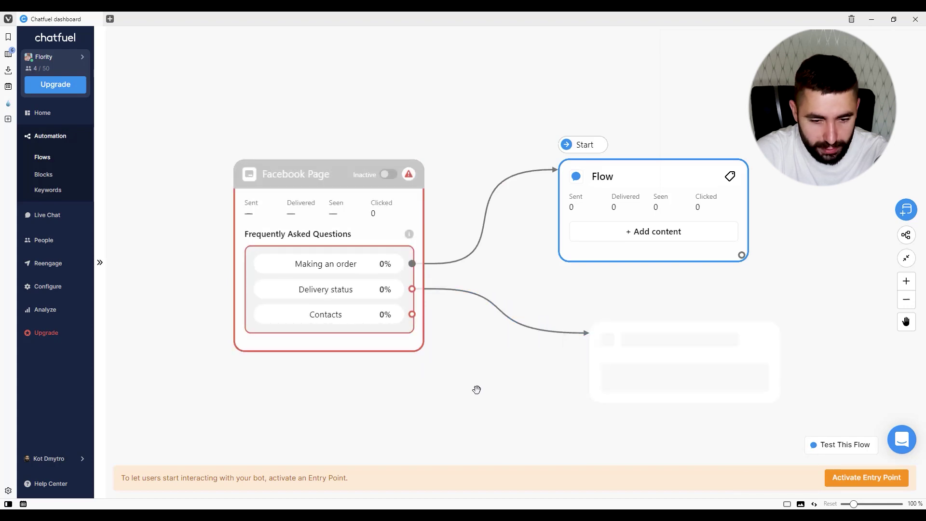
- Link Contacts to its own new Text + Buttons block
drag(481, 374, 484, 170)
drag(414, 100, 545, 338)
mouse_move(604, 384)
click(717, 380)
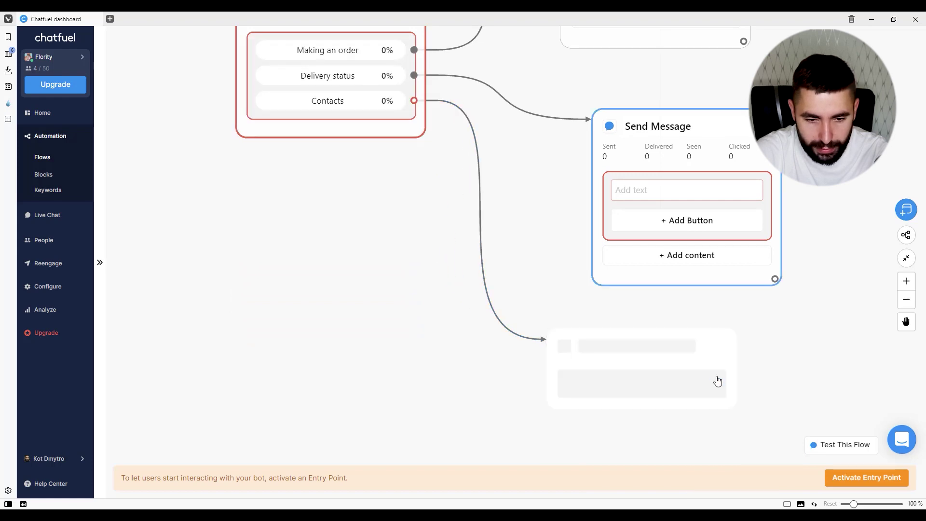
drag(432, 197, 385, 335)
click(557, 124)
drag(556, 124, 589, 103)
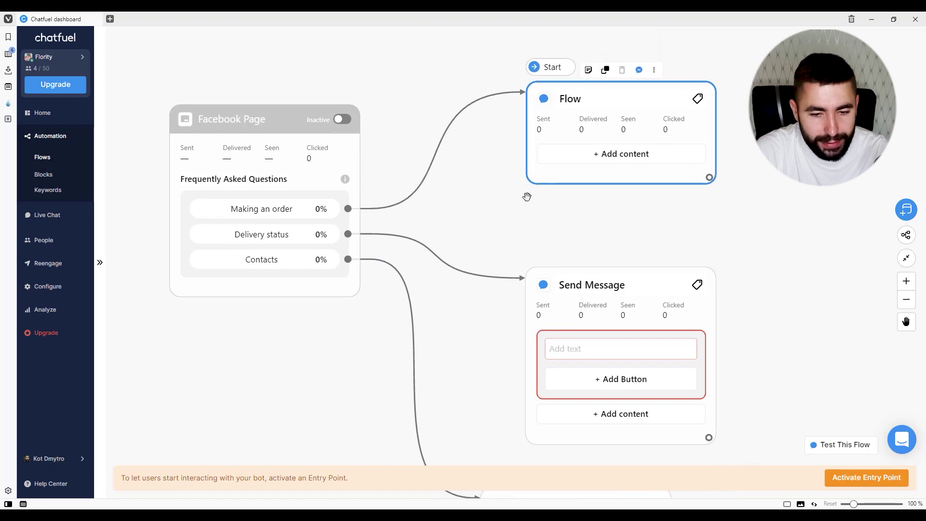
drag(493, 201, 513, 269)
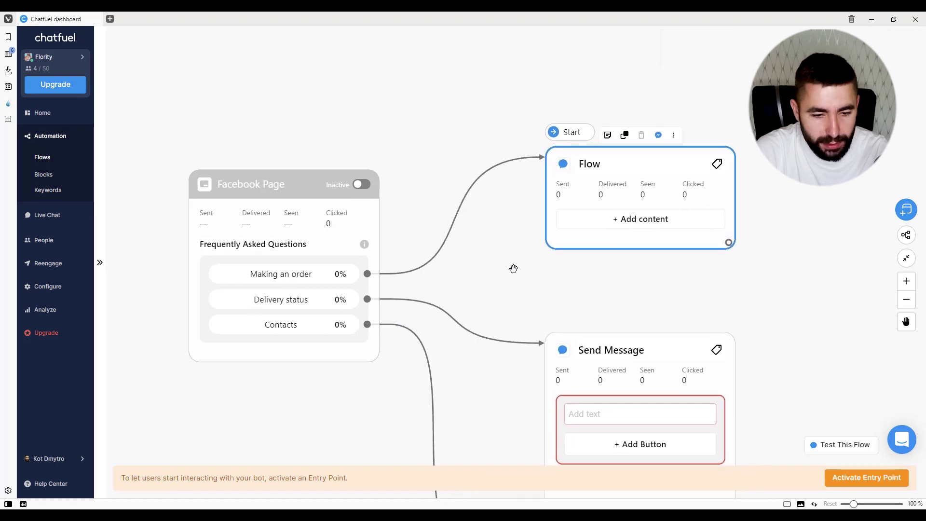
click(584, 230)
click(652, 250)
text(You can ma)
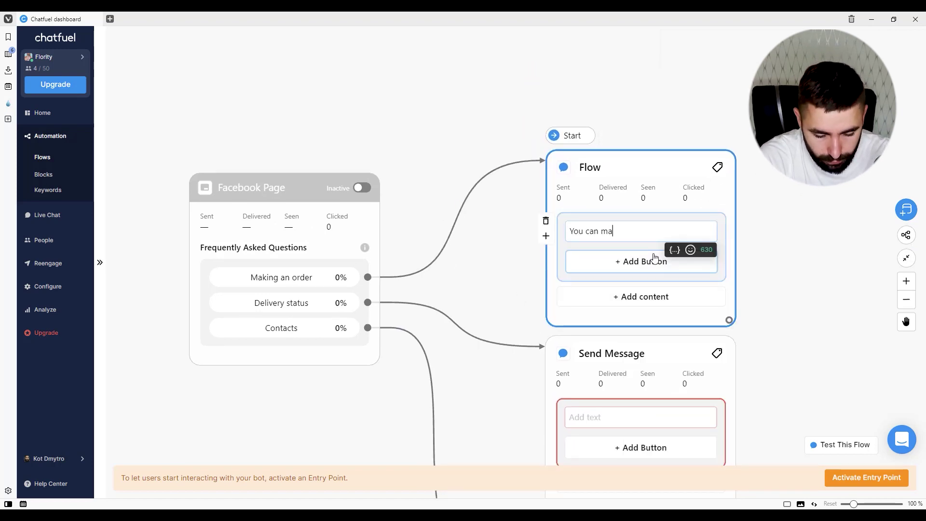
text(ke an order via our website)
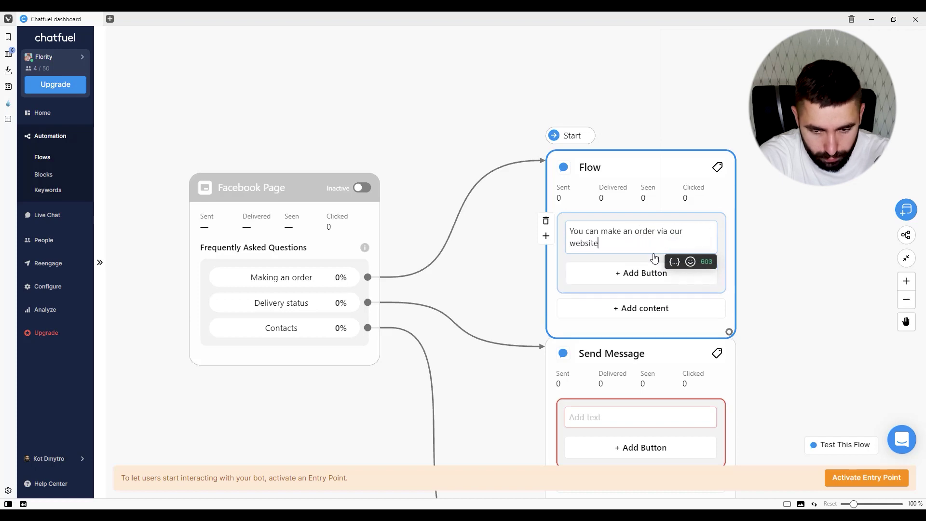
key(Return)
text(https://flority.beauty)
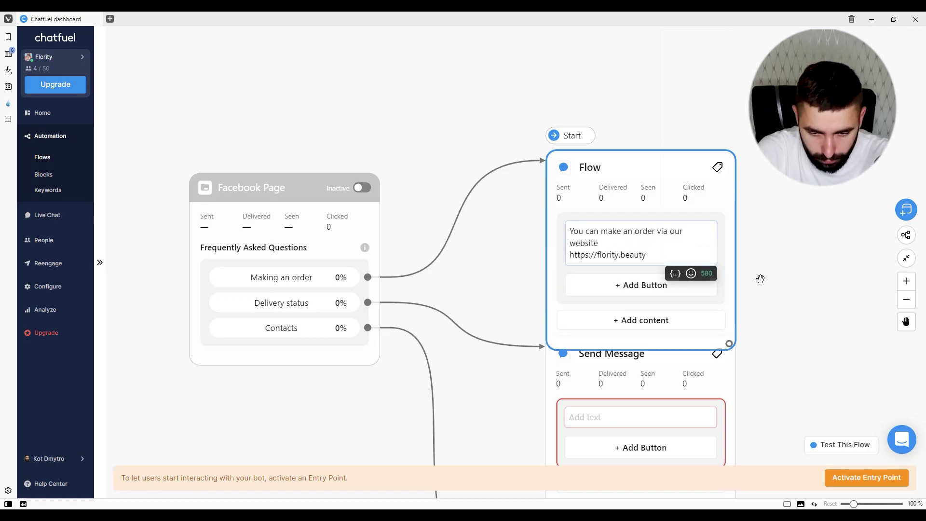
click(678, 285)
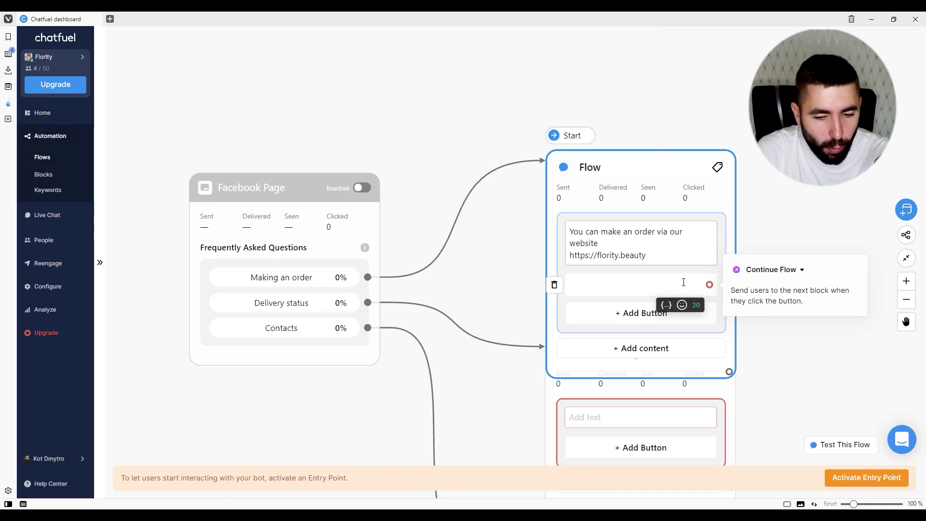
click(767, 270)
click(762, 320)
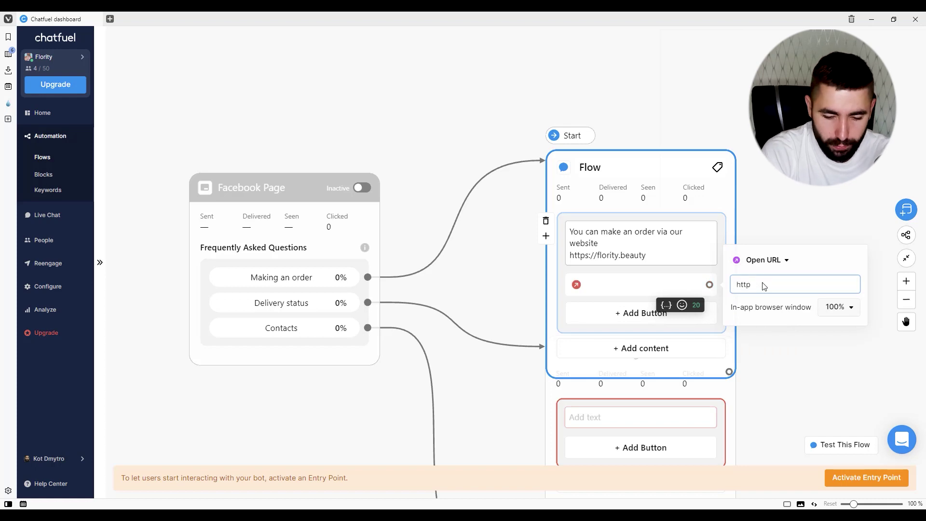
text(https://flority.beauty)
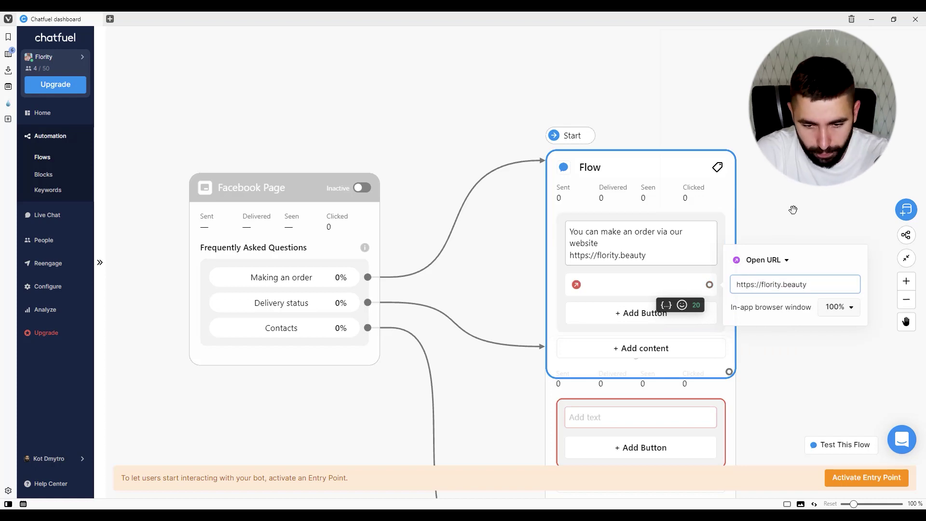
click(777, 216)
text(Go to website)
click(784, 367)
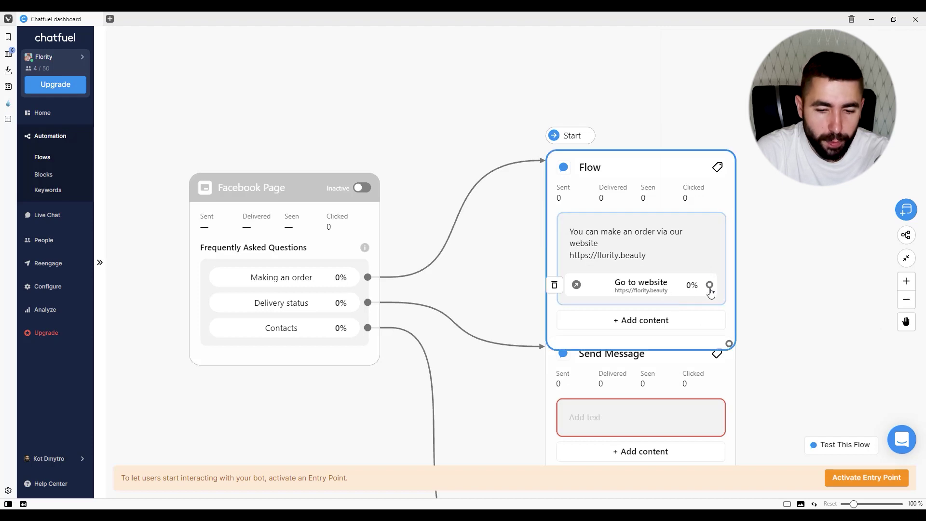
scroll(675, 241, down, 3)
click(616, 357)
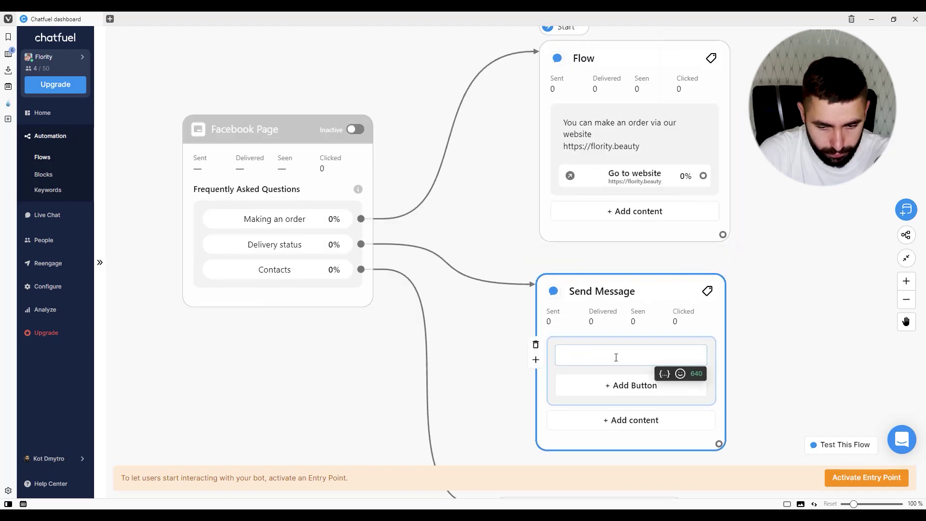
text(tus below)
click(640, 396)
text(tatus/)
scroll(724, 400, down, 3)
click(637, 278)
text(Check)
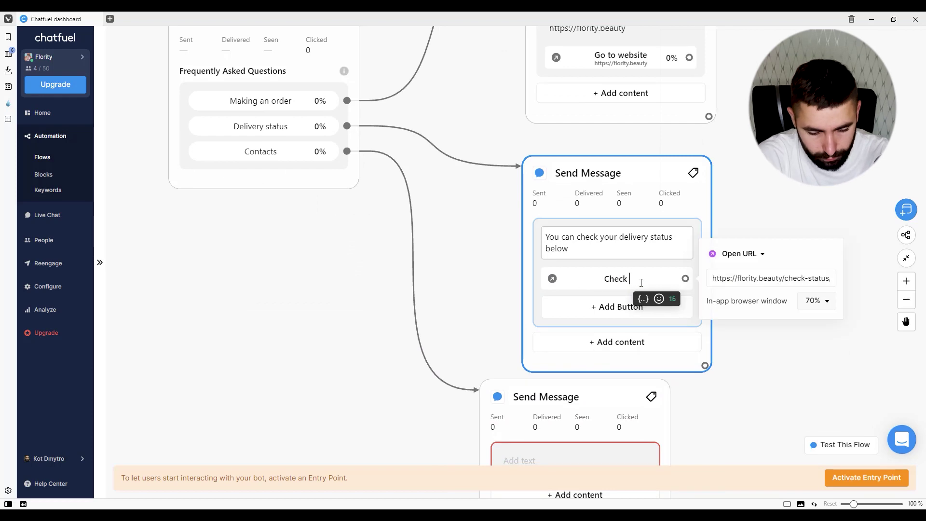
text( order status)
scroll(508, 279, down, 5)
- Write the Contacts reply with the business phone number and an invitation to leave a question
click(495, 283)
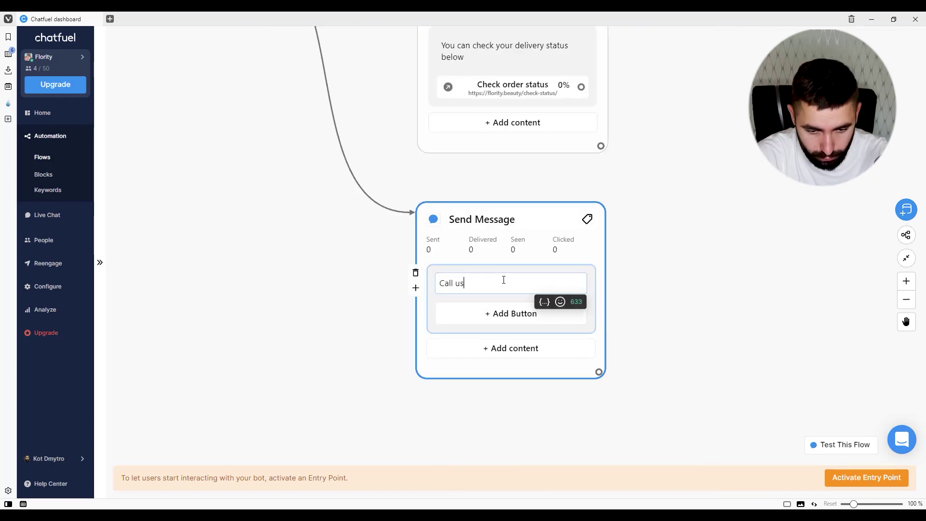
key(Return)
key(Return)
text(Or simply leave a message with your question below.)
click(641, 290)
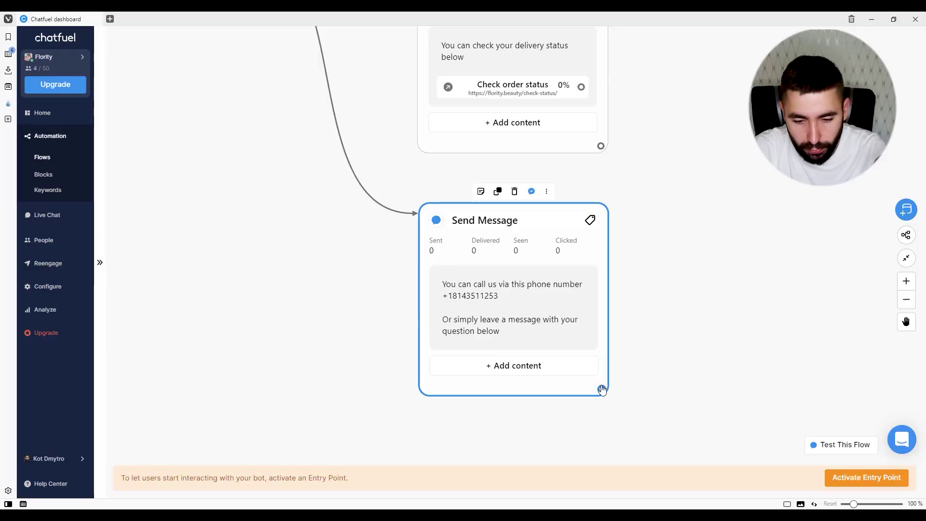
drag(601, 389, 667, 246)
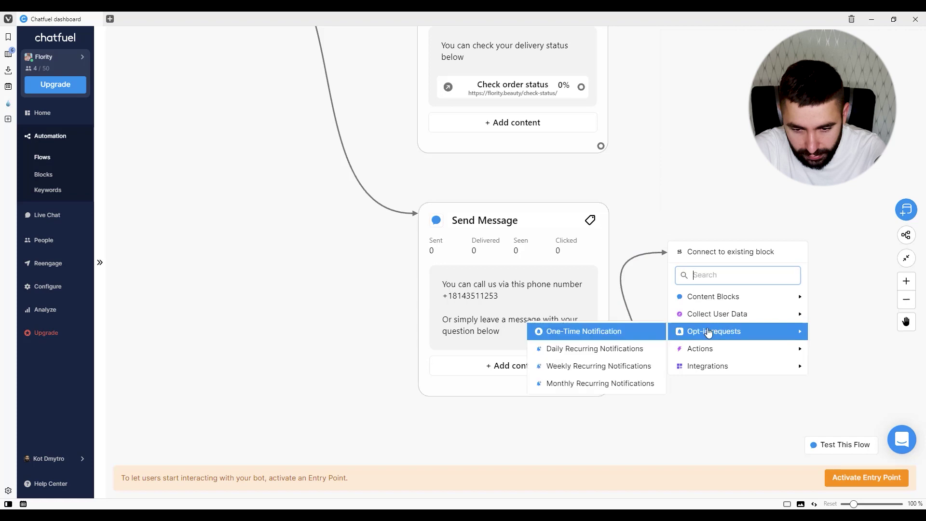
- Attach a Live Chat action after the Contacts reply, then view the live chat conversations
text(liv)
click(726, 297)
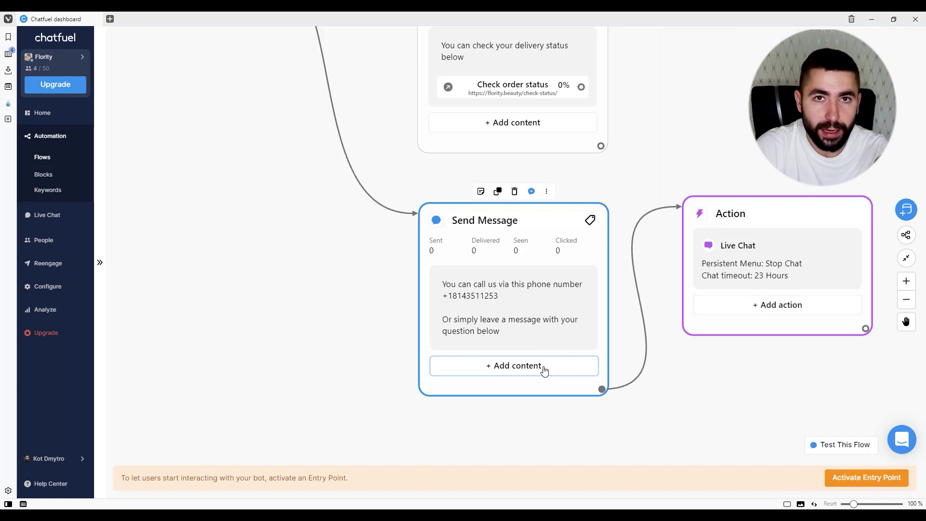
click(48, 216)
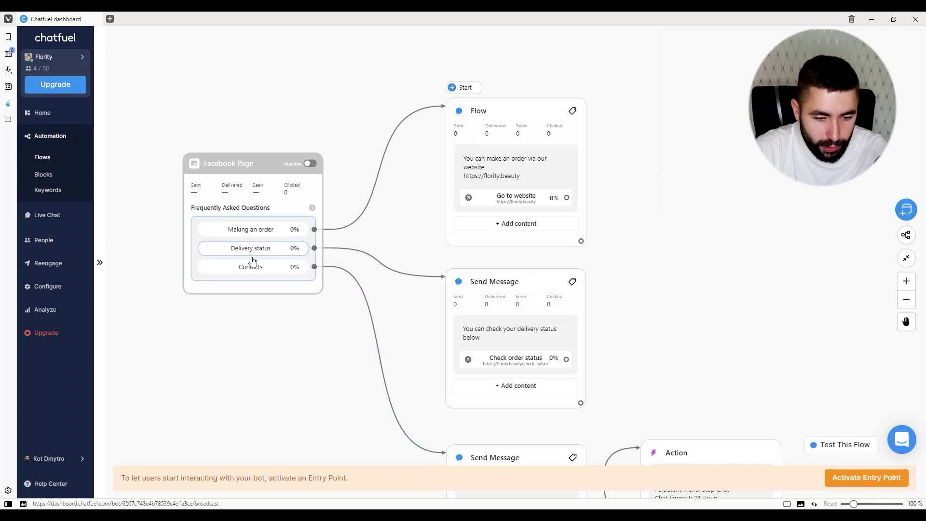
mouse_move(523, 287)
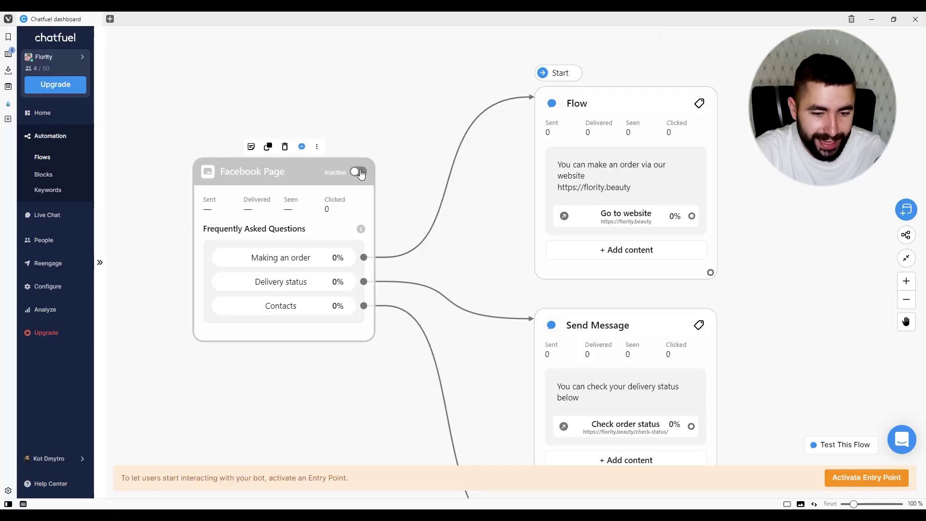
- Turn on the Facebook Page entry point and confirm Flority shows as Live on Home
click(357, 173)
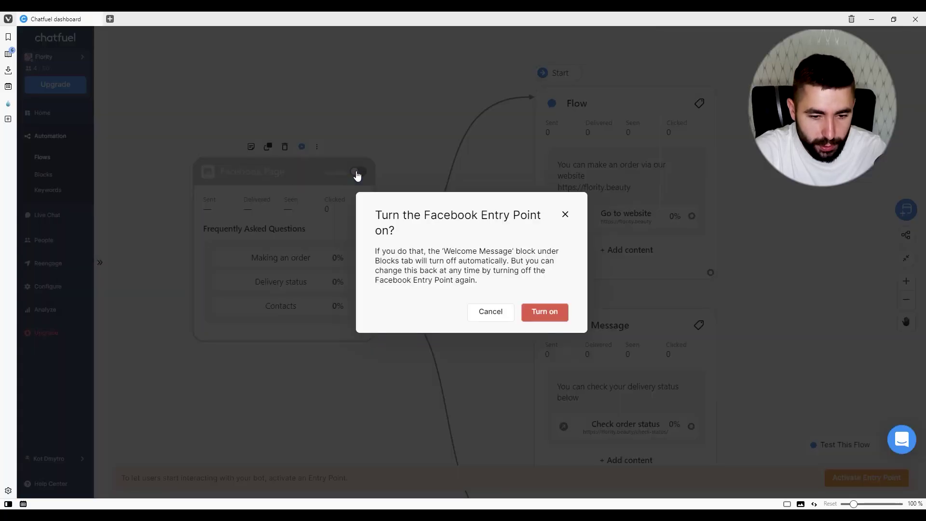
click(562, 322)
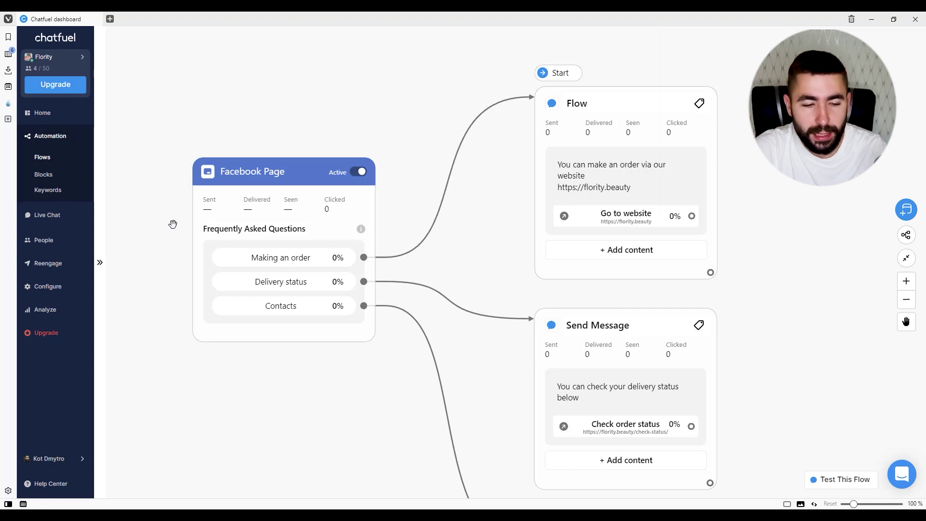
click(54, 116)
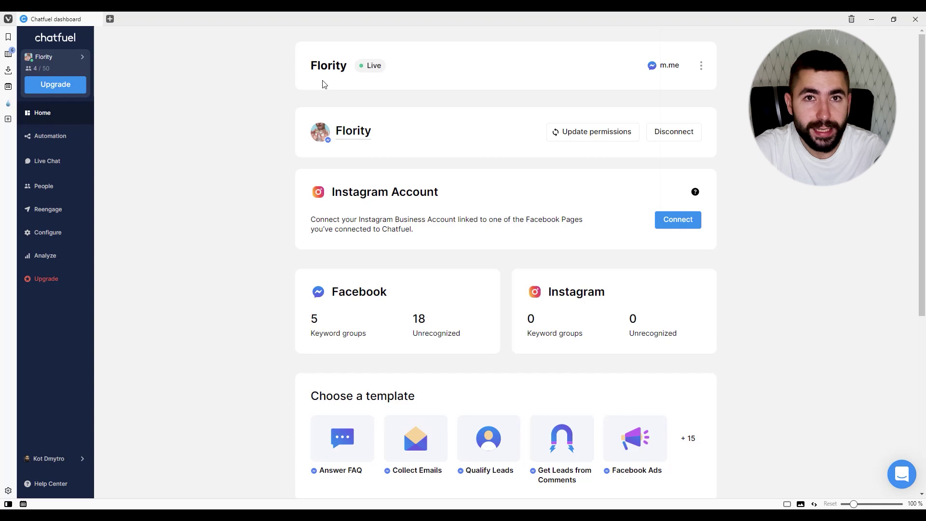